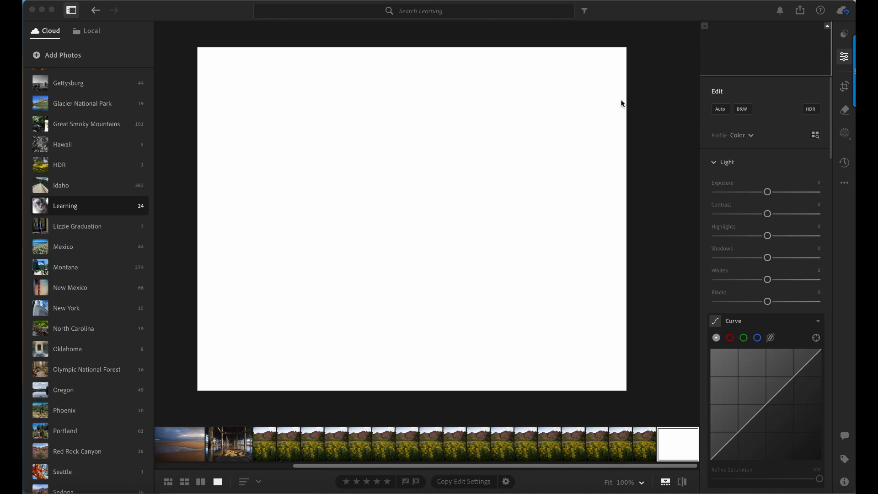
- Create a radial gradient mask on the blank white image and enlarge its ellipse in height and width
left_click(845, 134)
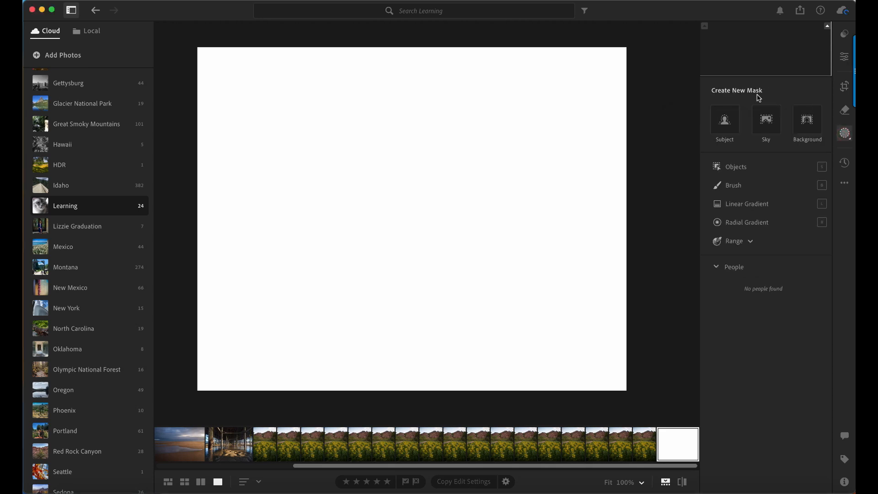
left_click(734, 223)
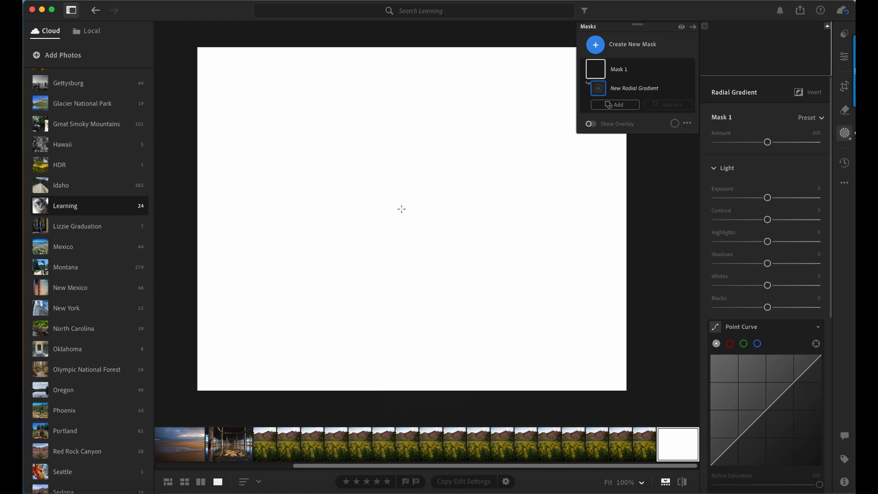
mouse_move(366, 185)
left_mouse_down()
mouse_move(446, 259)
mouse_move(464, 223)
mouse_move(433, 254)
mouse_move(449, 227)
mouse_move(437, 254)
left_mouse_up()
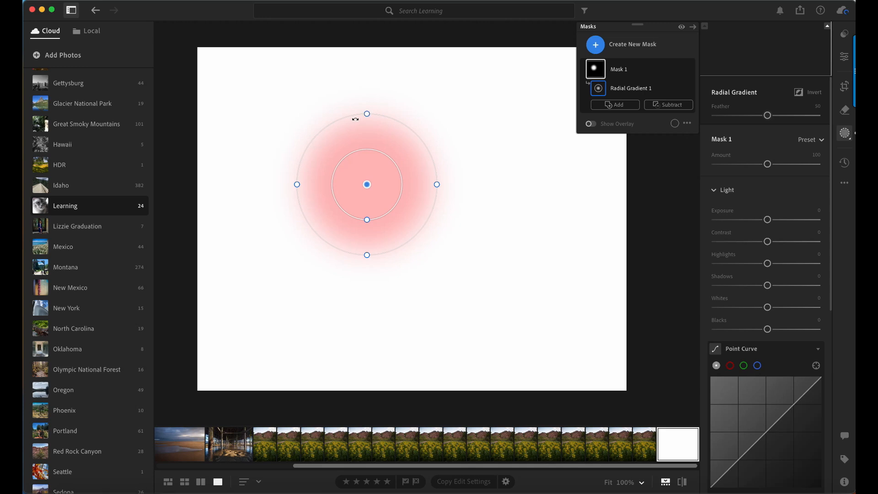
left_click_drag(368, 113, 372, 87)
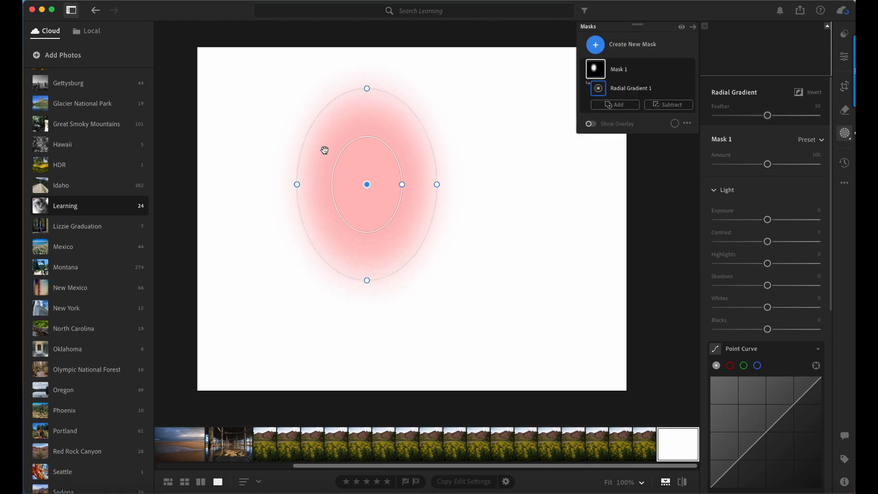
left_click_drag(298, 186, 277, 185)
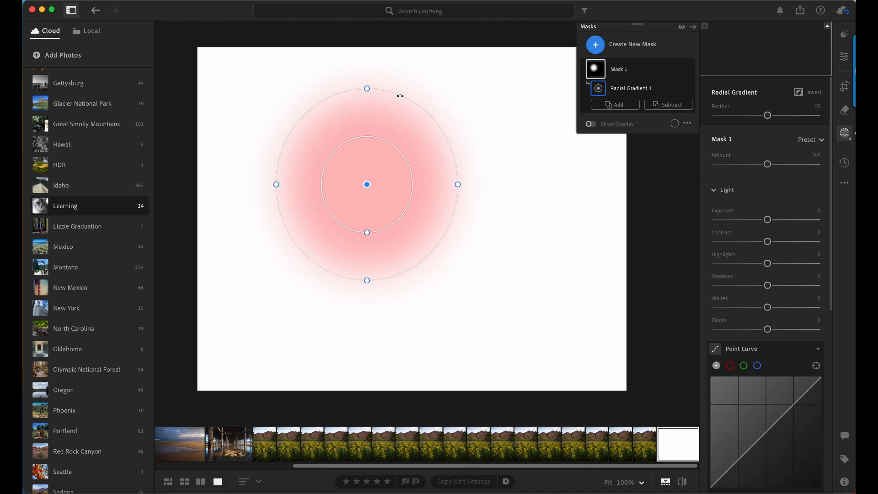
- Rotate the radial gradient clockwise so its ellipse tilts, and move it lower on the white image
left_click_drag(400, 96, 474, 50)
left_click_drag(265, 233, 219, 260)
left_click_drag(367, 292, 361, 254)
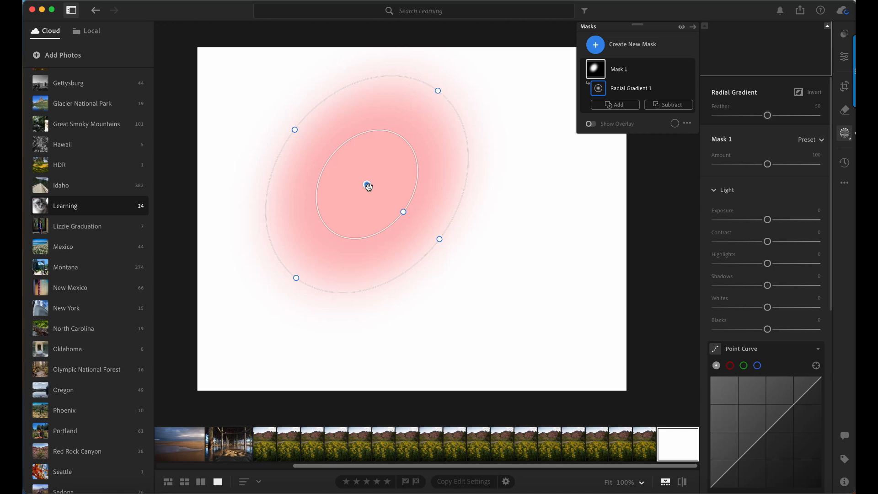
left_click_drag(367, 184, 347, 241)
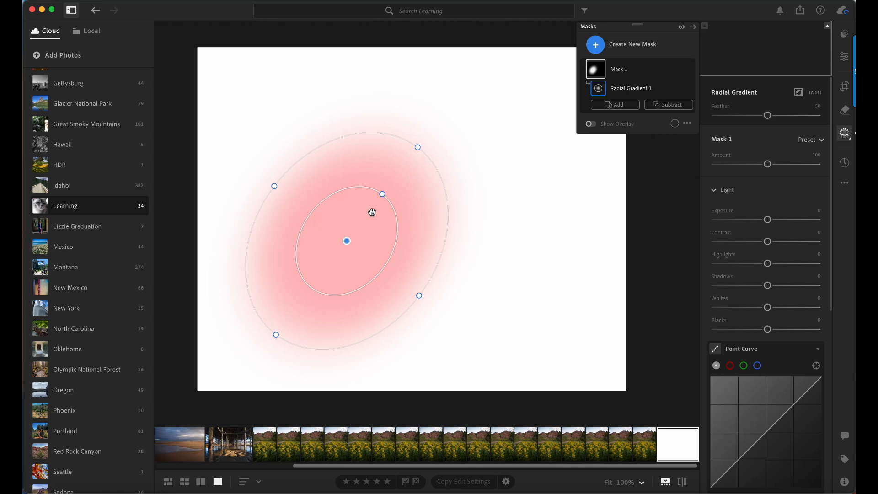
- Vary the radial gradient's feather with its inner ring, trying soft and hard edges such as 88, 23 and 6
left_click_drag(382, 193, 354, 238)
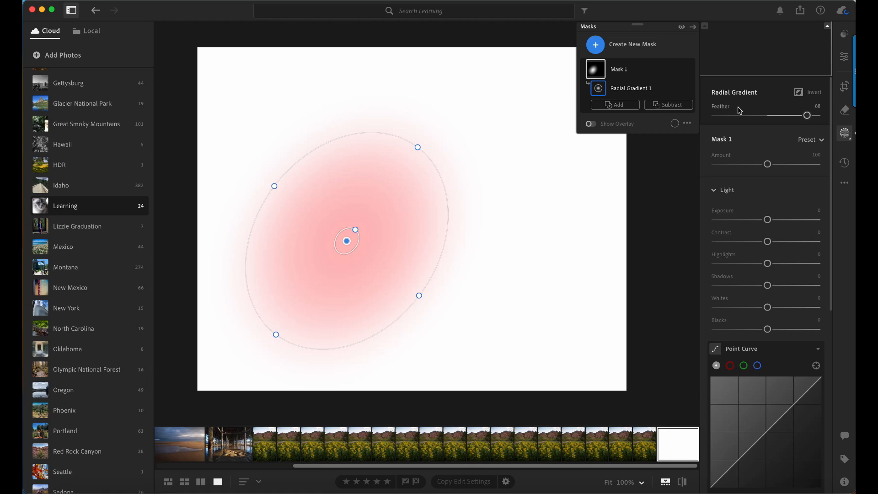
left_click_drag(356, 231, 347, 238)
left_click_drag(353, 234, 431, 151)
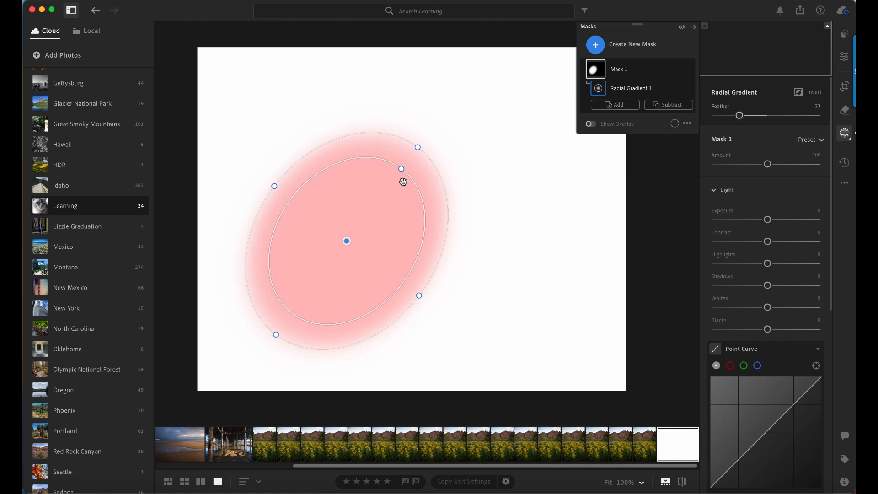
left_click_drag(403, 168, 416, 149)
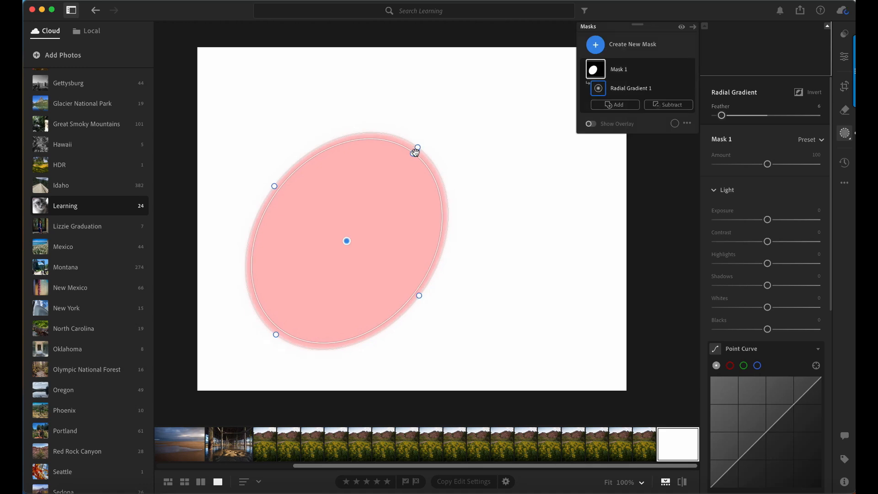
left_click_drag(413, 149, 364, 229)
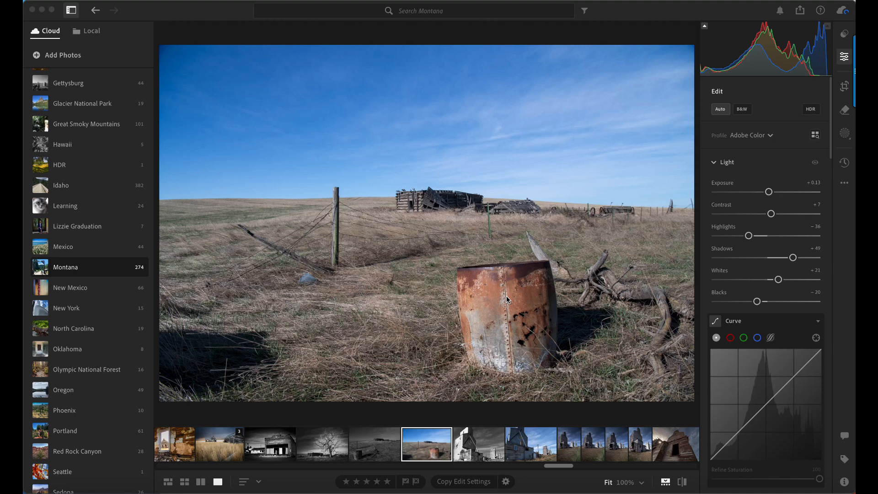
- Create a radial gradient mask on the Montana prairie photo, centred over the rusty barrel and covering it
left_click(845, 136)
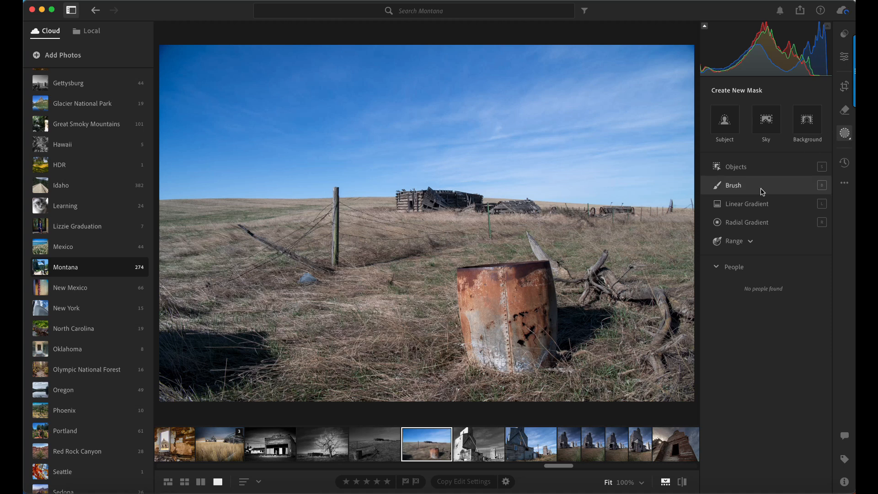
left_click(733, 224)
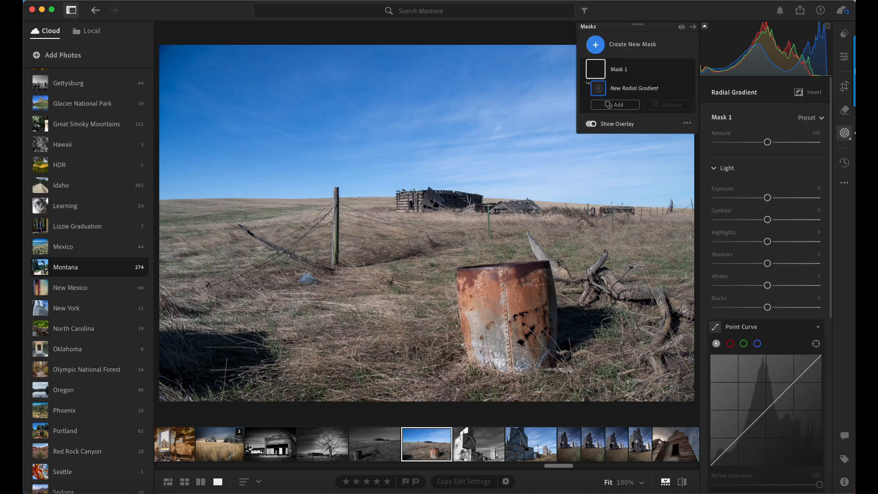
left_click_drag(502, 306, 569, 382)
left_click_drag(519, 319, 523, 328)
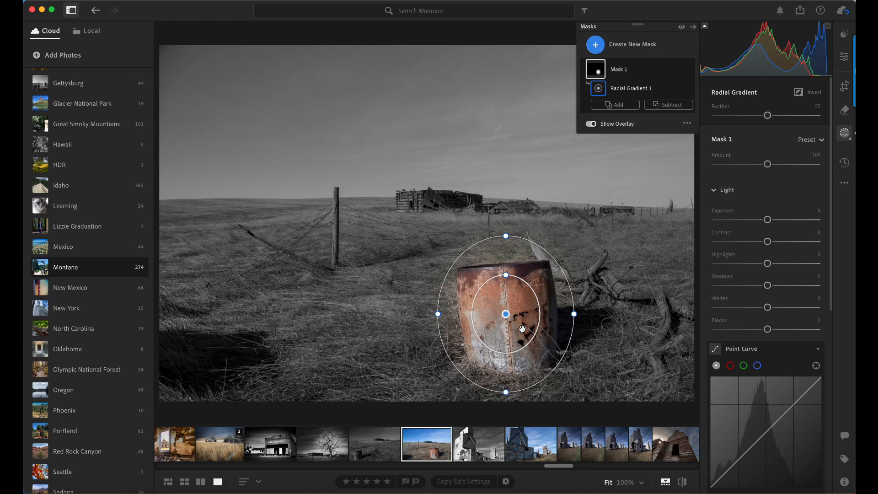
- Try the Color Overlay mode for the barrel mask, and settle on Color Overlay on B&W
left_click(687, 124)
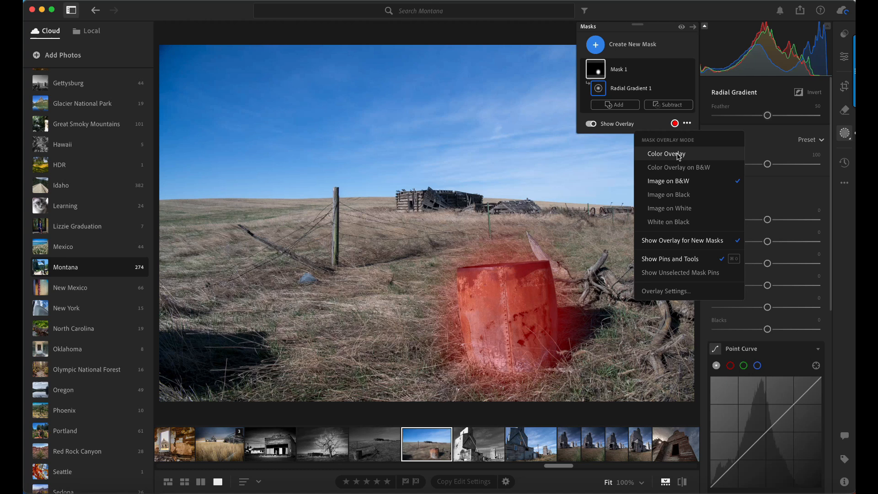
left_click(676, 154)
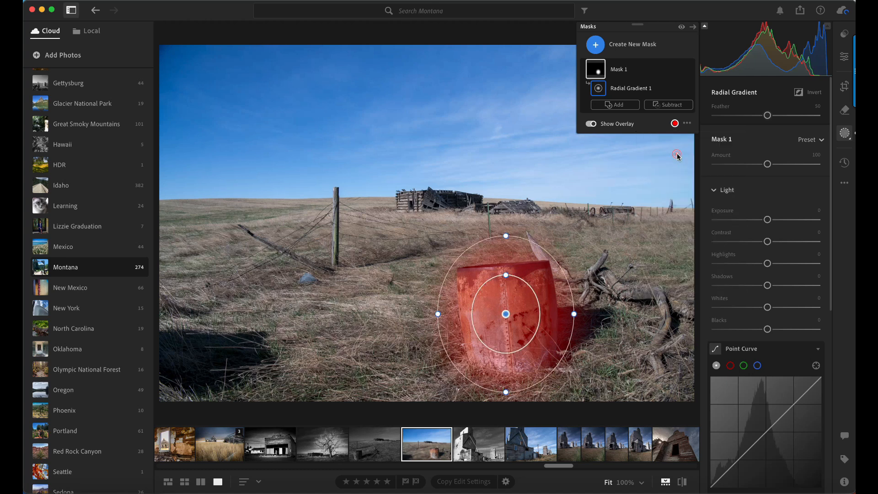
left_click(687, 126)
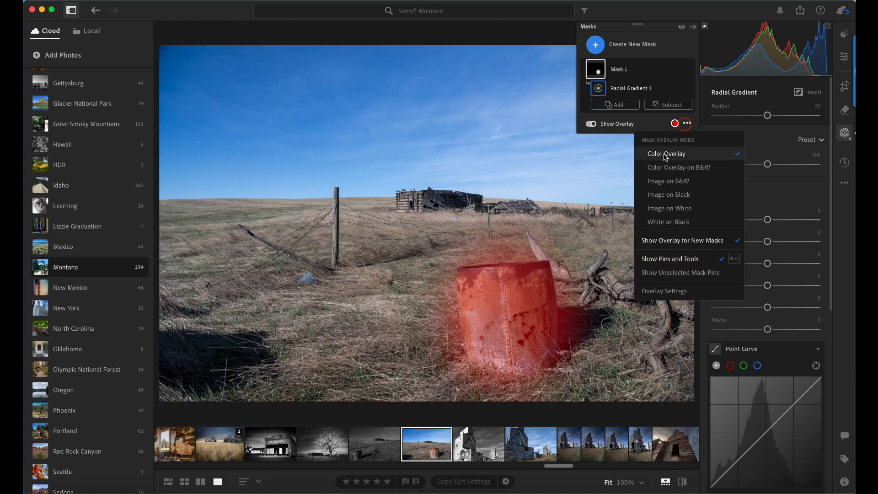
left_click(675, 55)
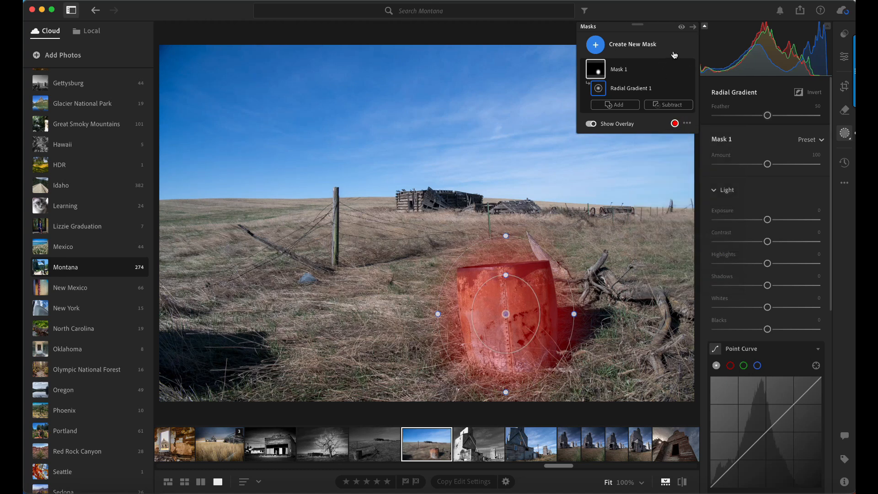
mouse_move(575, 222)
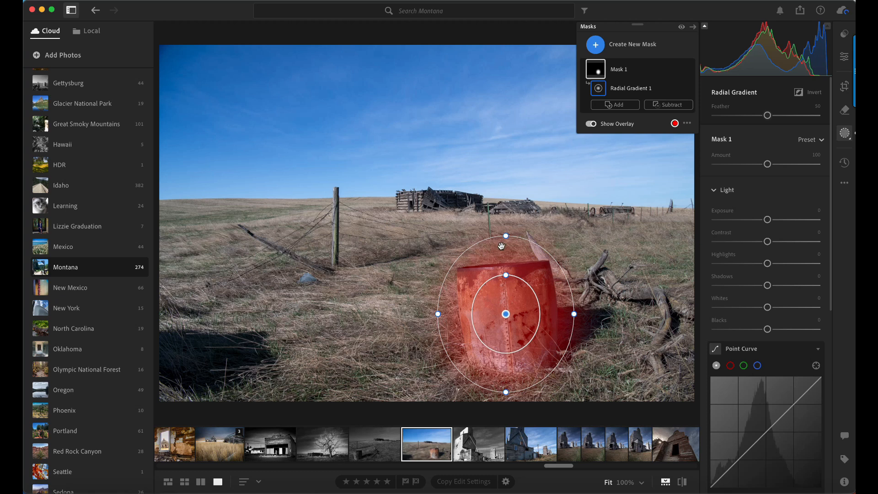
left_click(688, 124)
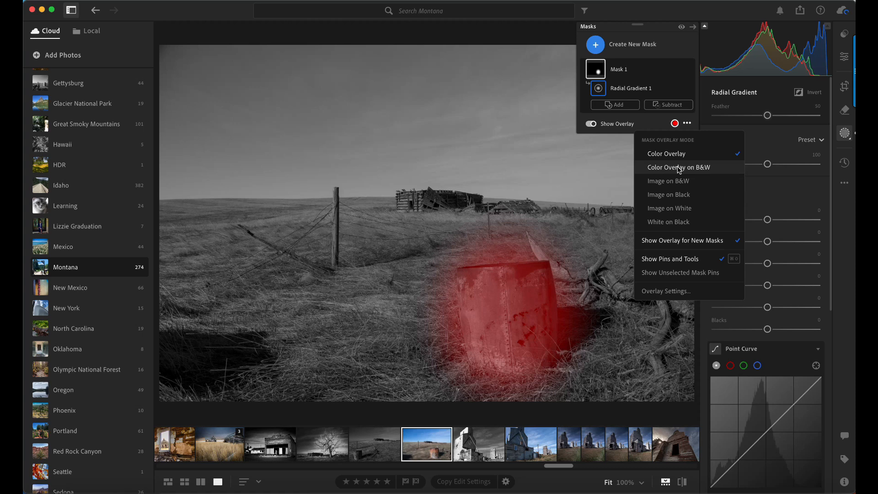
left_click(678, 167)
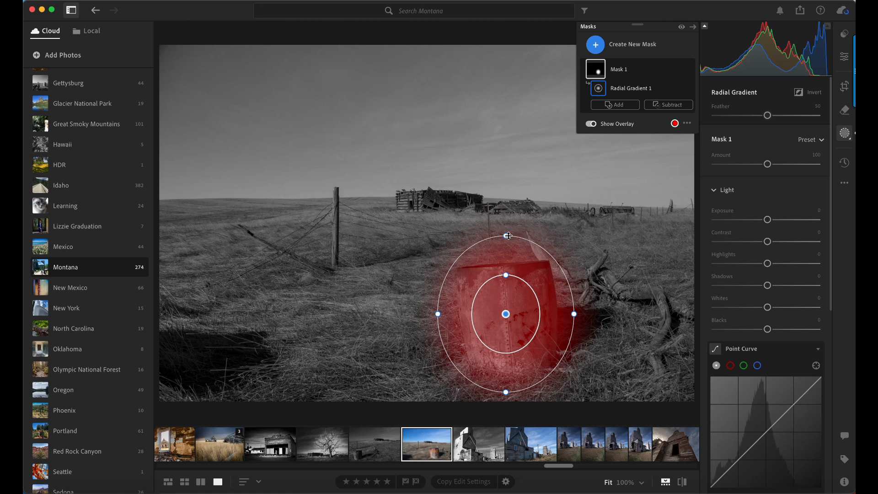
- Fit the radial gradient closely around the barrel by reducing its size, rotating it slightly and re-centring it
left_click_drag(506, 236, 506, 249)
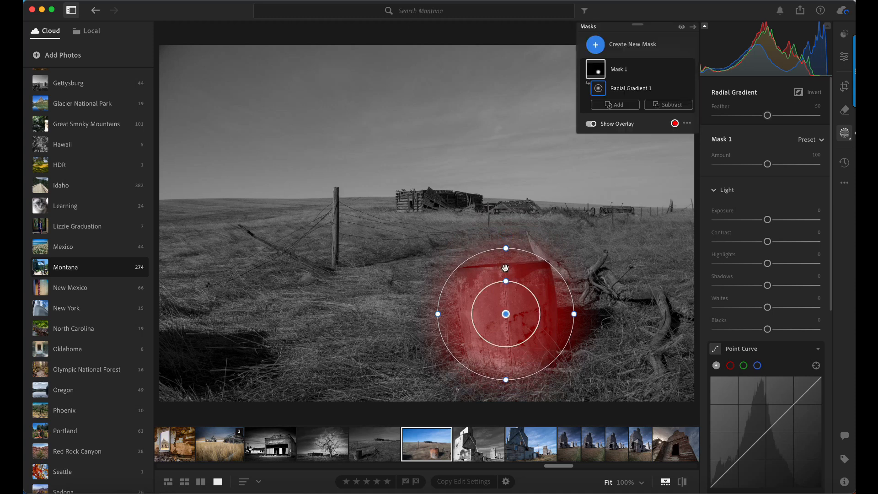
left_click_drag(506, 313, 505, 315)
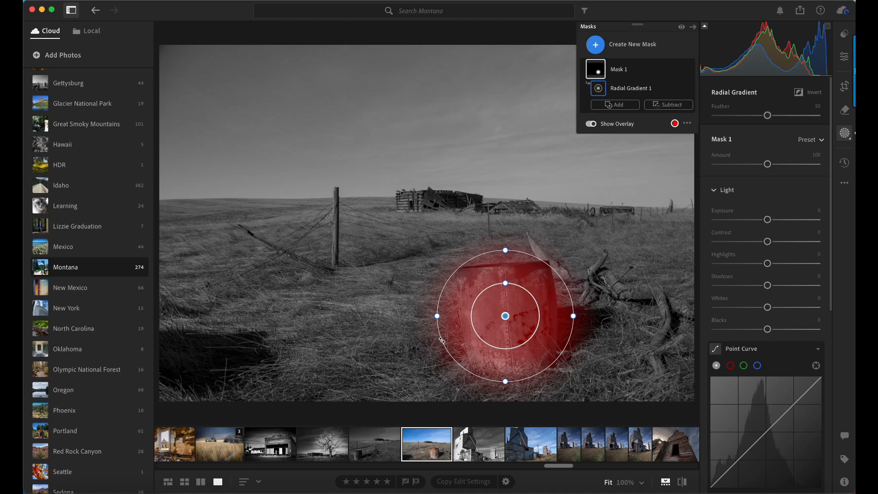
left_click_drag(443, 316, 440, 317)
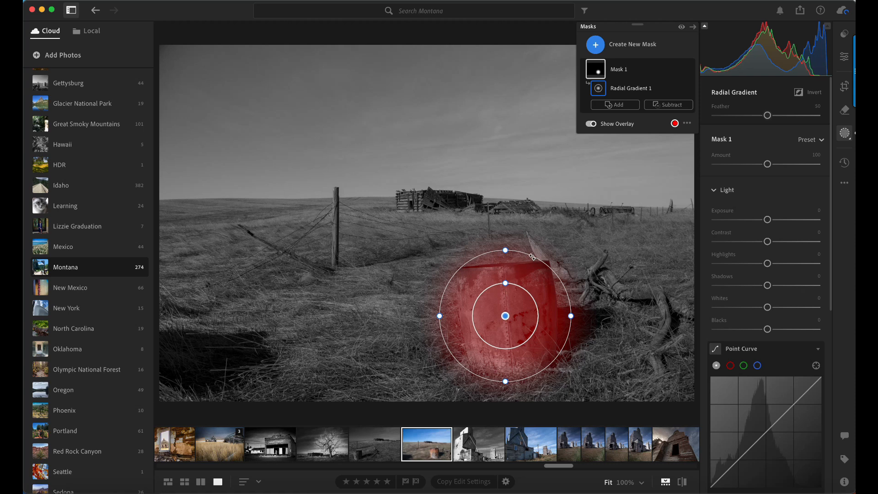
mouse_move(533, 257)
left_mouse_down()
mouse_move(552, 259)
mouse_move(565, 293)
mouse_move(560, 313)
mouse_move(569, 305)
mouse_move(557, 267)
mouse_move(524, 241)
left_mouse_up()
mouse_move(505, 316)
left_mouse_down()
mouse_move(580, 300)
mouse_move(506, 317)
mouse_move(447, 202)
mouse_move(475, 273)
mouse_move(508, 317)
left_mouse_up()
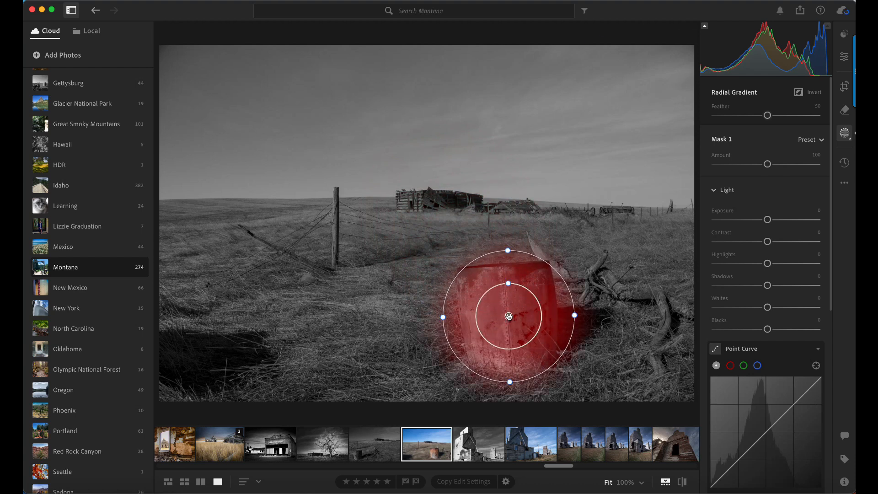
- Try very soft and hard edges on the barrel's radial gradient, and finish with a feather of 63
left_click_drag(509, 284, 509, 307)
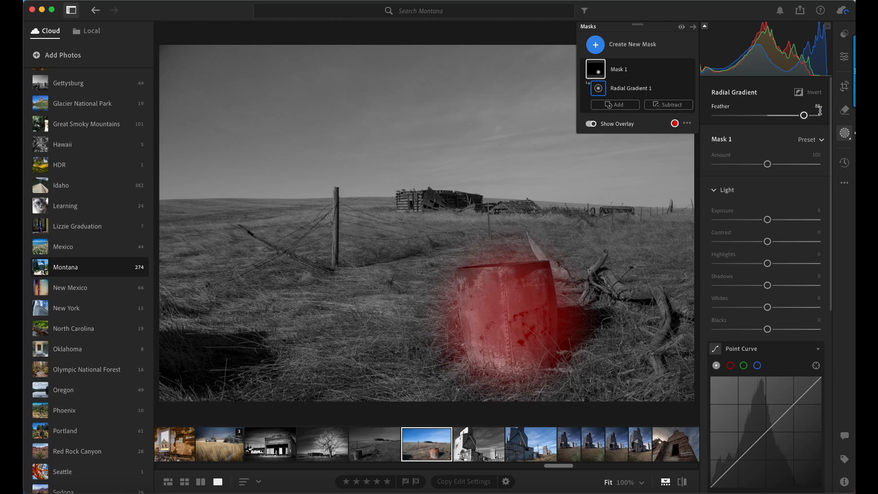
left_click_drag(509, 306, 510, 307)
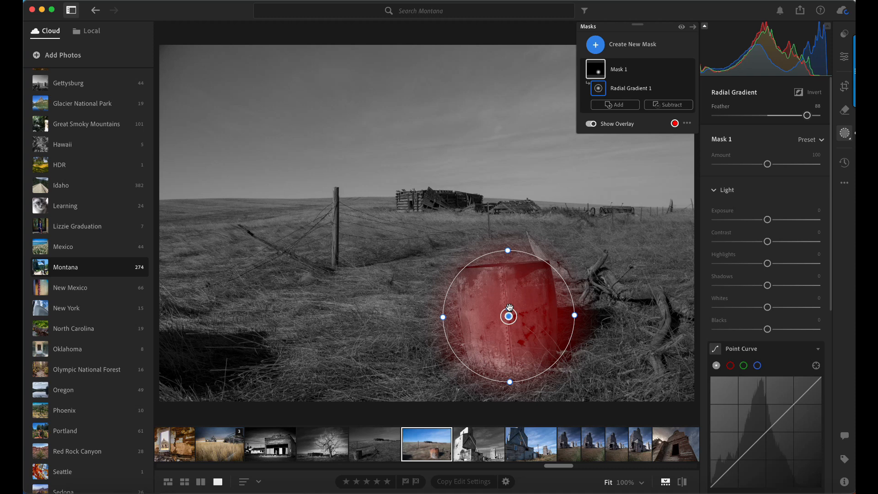
left_click_drag(509, 306, 521, 262)
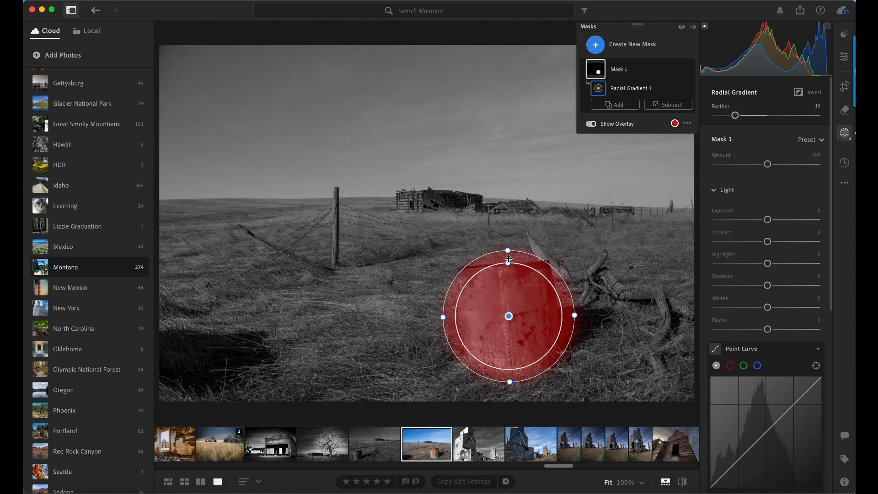
left_click_drag(509, 264, 506, 292)
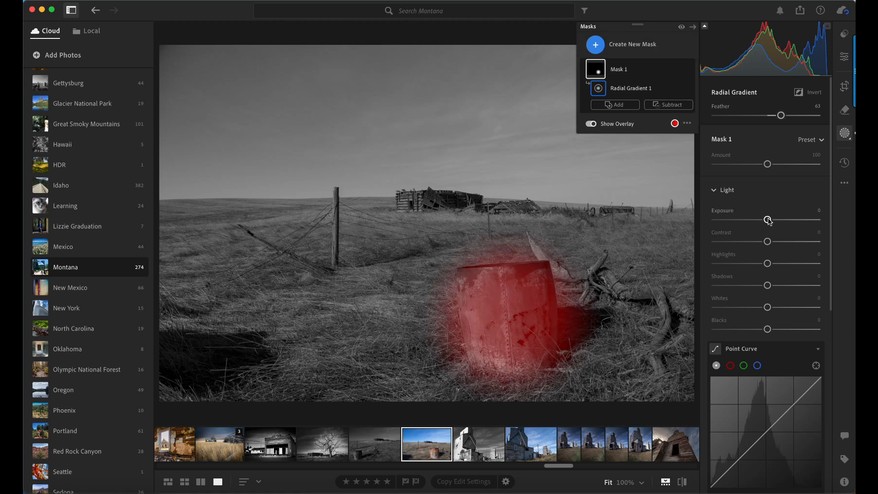
- Set the mask overlay mode to Color Overlay, and turn the overlay off to reveal the barrel
left_click(688, 124)
left_click(678, 153)
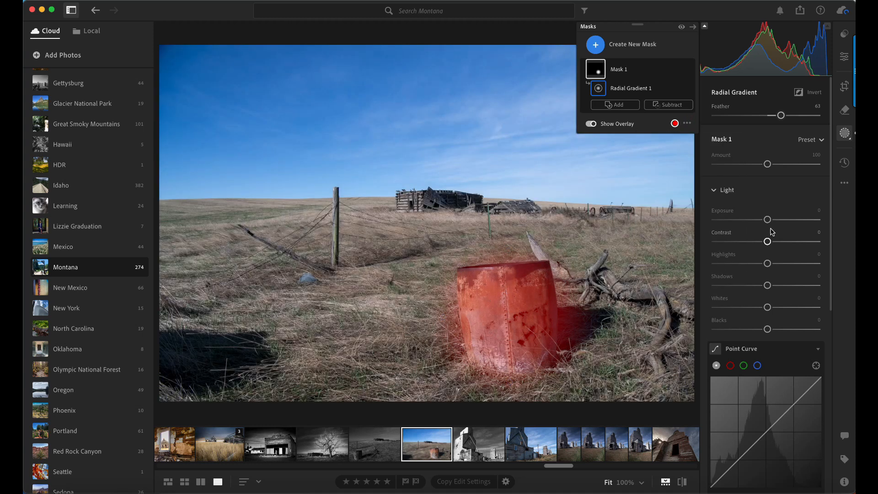
left_click(591, 124)
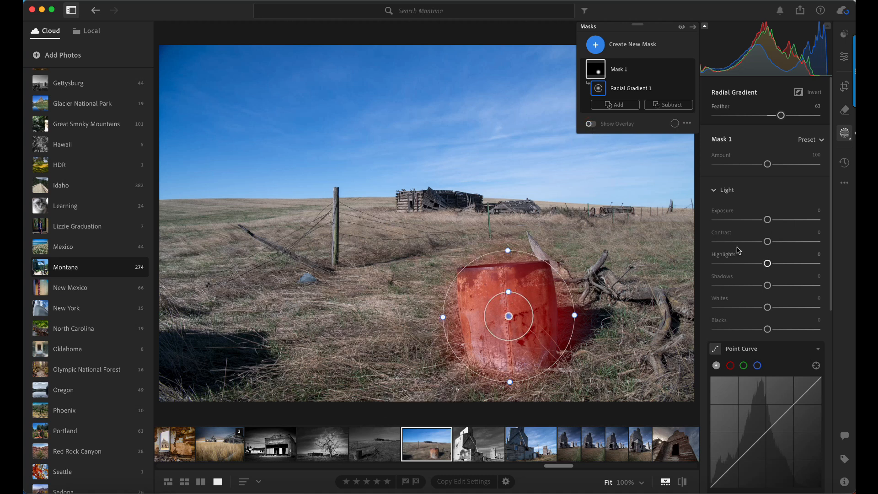
- Adjust the barrel mask's light to exposure -0.52, contrast +16 and blacks -16
mouse_move(508, 315)
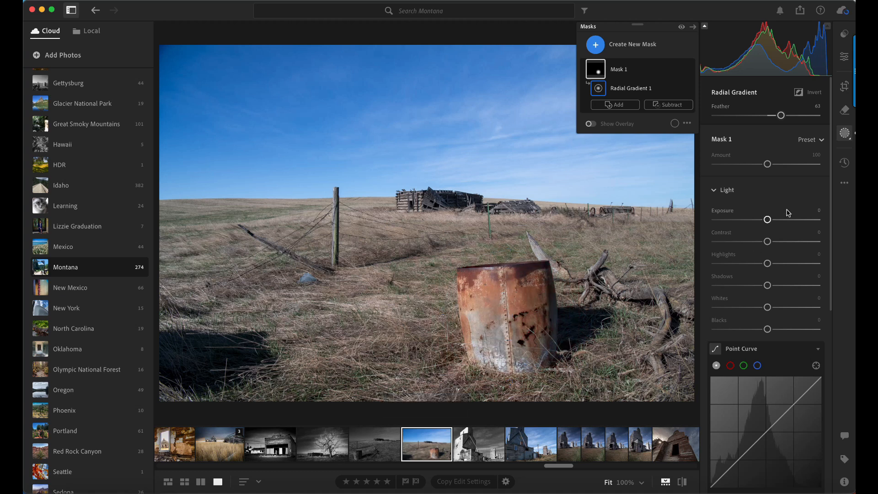
left_click_drag(769, 221, 777, 244)
left_click_drag(769, 330, 761, 330)
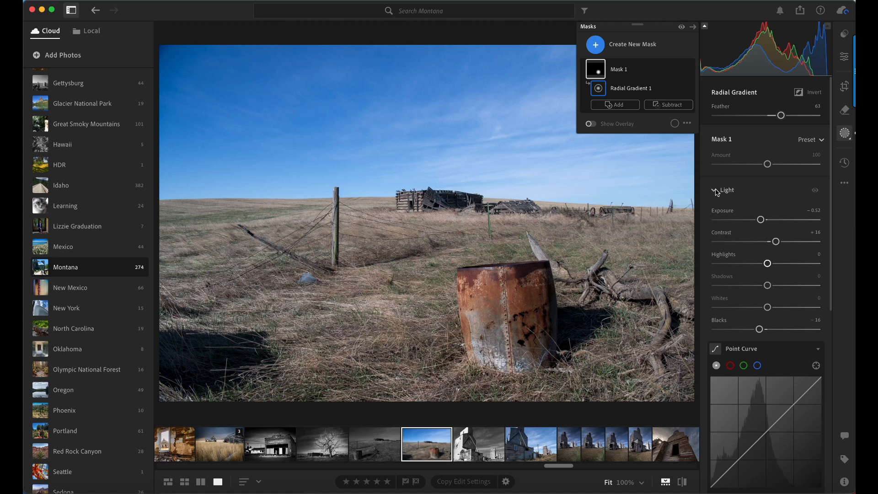
- Show the barrel mask's overlay again and set its mask overlay mode to Color Overlay on B&W
left_click(594, 126)
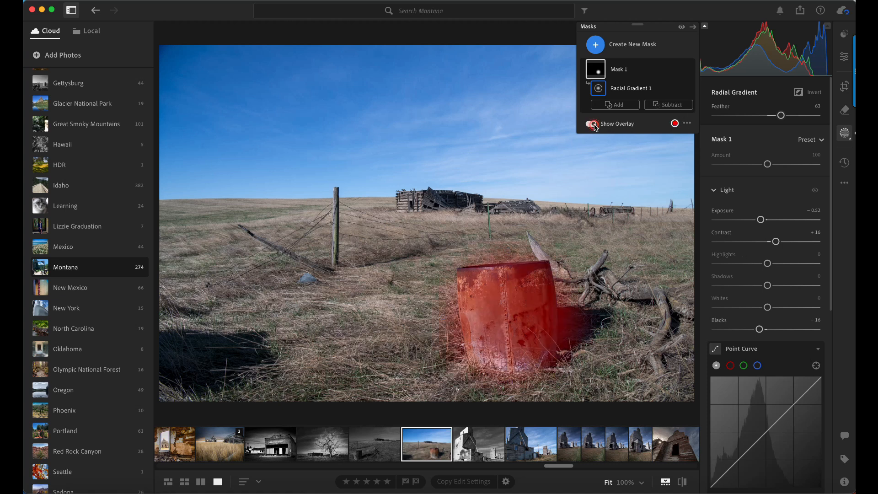
left_click(689, 124)
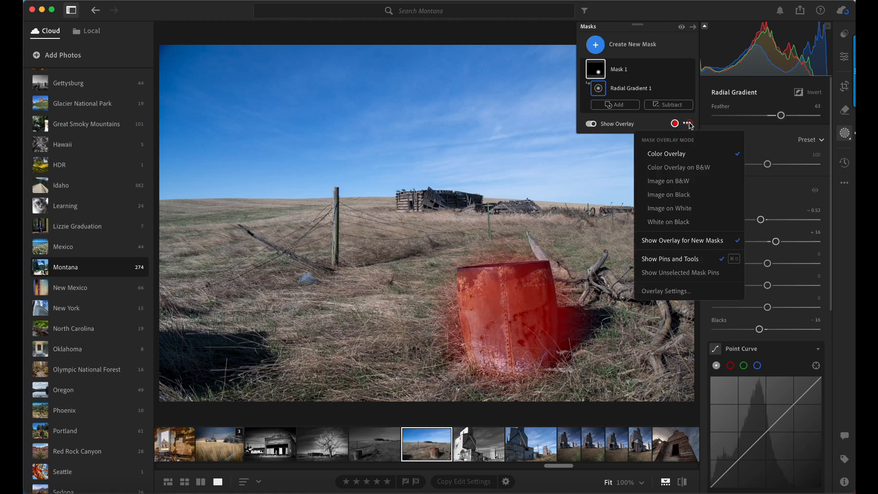
left_click(685, 168)
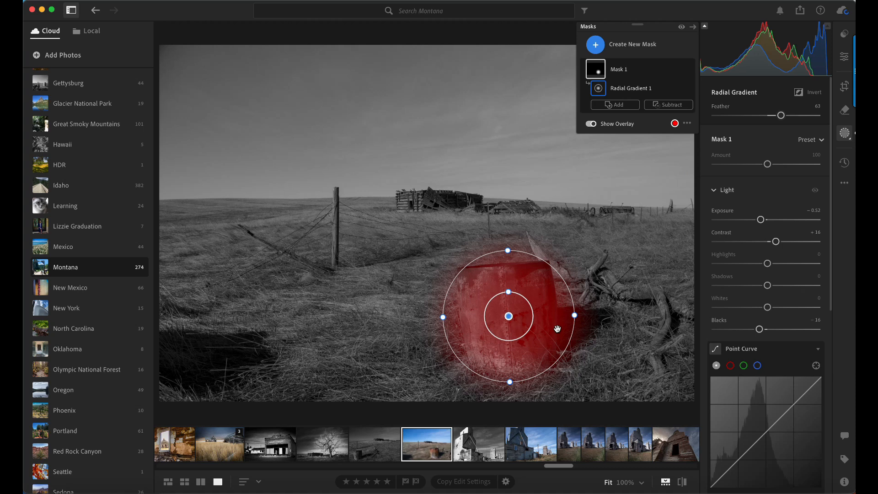
- Subtract from the barrel mask with a brush, raising its density to 99 and painting over the shadow on the grass beside the barrel
key("super+equal")
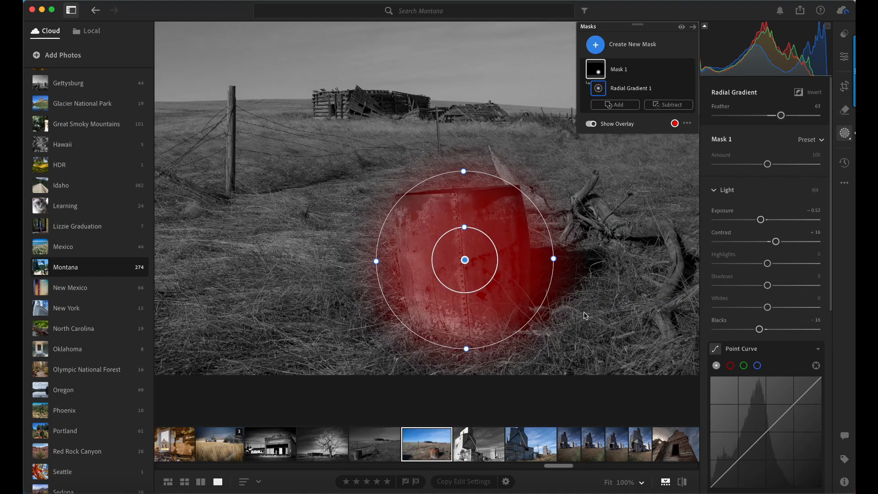
left_click(662, 107)
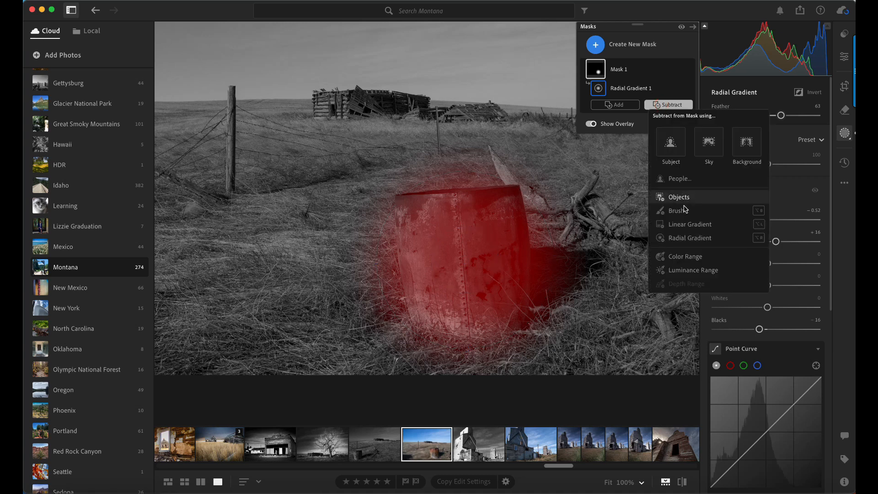
mouse_move(683, 212)
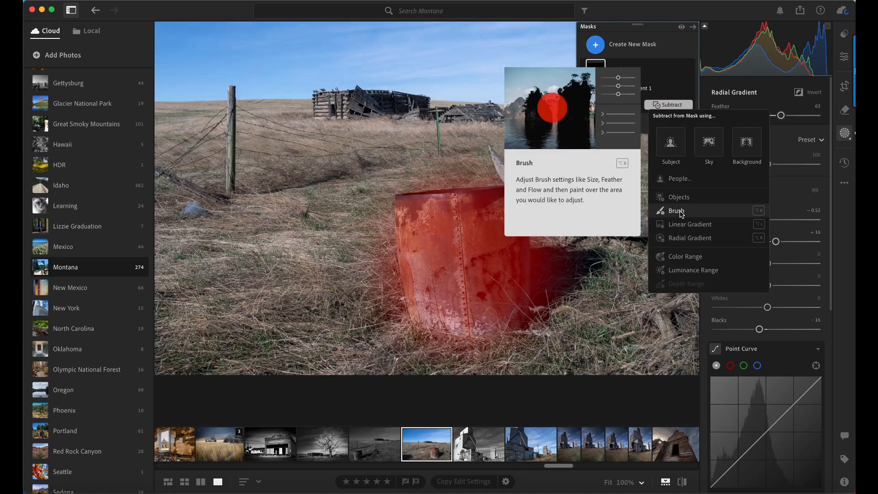
left_click(677, 210)
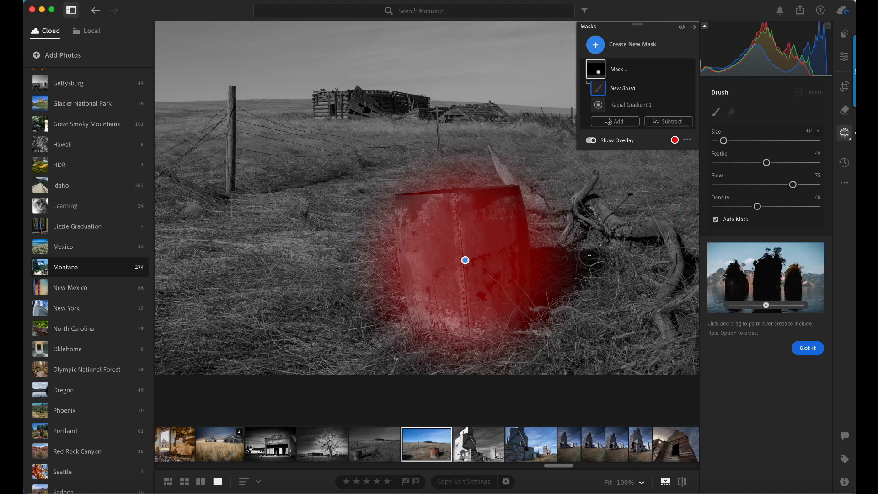
mouse_move(545, 308)
left_mouse_down()
mouse_move(539, 264)
mouse_move(546, 313)
mouse_move(551, 266)
mouse_move(561, 286)
mouse_move(565, 257)
mouse_move(563, 289)
mouse_move(551, 257)
mouse_move(542, 282)
mouse_move(545, 219)
mouse_move(549, 258)
mouse_move(540, 218)
mouse_move(542, 330)
mouse_move(540, 285)
mouse_move(545, 303)
mouse_move(558, 273)
left_mouse_up()
left_click_drag(757, 207, 819, 207)
mouse_move(549, 282)
left_mouse_down()
mouse_move(548, 293)
mouse_move(544, 247)
mouse_move(545, 280)
mouse_move(539, 274)
mouse_move(551, 254)
mouse_move(568, 289)
mouse_move(543, 250)
mouse_move(539, 215)
mouse_move(558, 248)
mouse_move(556, 304)
mouse_move(545, 301)
mouse_move(586, 272)
mouse_move(589, 261)
mouse_move(580, 264)
left_mouse_up()
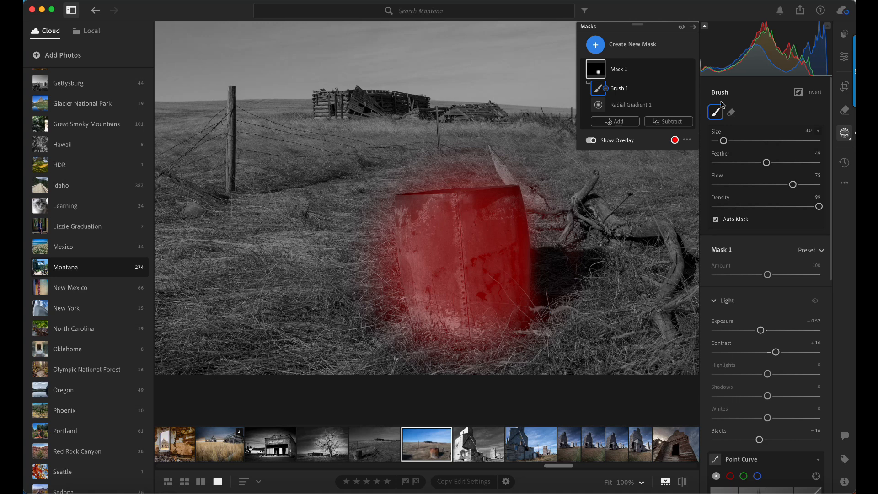
- Set the subtracting brush's density to 100 and paint away the mask spill on the grass around the barrel's edges
mouse_move(573, 273)
left_mouse_down()
mouse_move(583, 215)
mouse_move(564, 232)
mouse_move(560, 254)
left_mouse_up()
left_click_drag(818, 206, 820, 206)
mouse_move(575, 281)
left_mouse_down()
mouse_move(549, 326)
mouse_move(523, 342)
mouse_move(434, 345)
mouse_move(399, 331)
mouse_move(386, 258)
mouse_move(392, 300)
mouse_move(385, 271)
mouse_move(381, 304)
mouse_move(441, 343)
mouse_move(417, 348)
mouse_move(444, 347)
mouse_move(429, 362)
mouse_move(474, 362)
mouse_move(393, 361)
mouse_move(413, 341)
mouse_move(396, 331)
mouse_move(381, 280)
mouse_move(375, 289)
mouse_move(370, 240)
mouse_move(388, 264)
mouse_move(388, 249)
mouse_move(393, 294)
mouse_move(380, 220)
mouse_move(382, 310)
mouse_move(380, 270)
left_mouse_up()
mouse_move(417, 178)
left_mouse_down()
mouse_move(492, 179)
mouse_move(428, 179)
mouse_move(477, 167)
mouse_move(547, 175)
mouse_move(530, 192)
mouse_move(537, 242)
mouse_move(532, 178)
mouse_move(507, 170)
mouse_move(425, 174)
mouse_move(383, 190)
mouse_move(380, 202)
mouse_move(380, 267)
mouse_move(362, 299)
mouse_move(411, 344)
mouse_move(524, 340)
left_mouse_up()
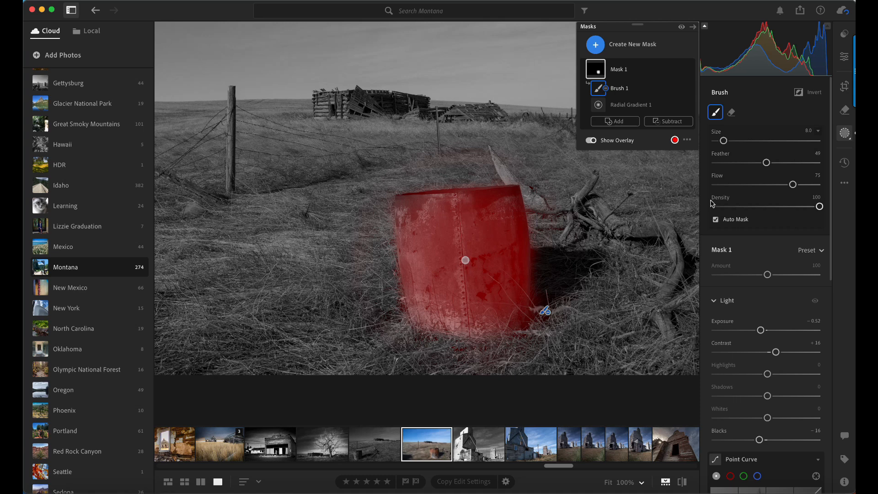
- Switch the mask overlay mode back to Color Overlay, and hide the overlay to view the adjusted barrel in the photo
left_click(688, 141)
left_click(673, 171)
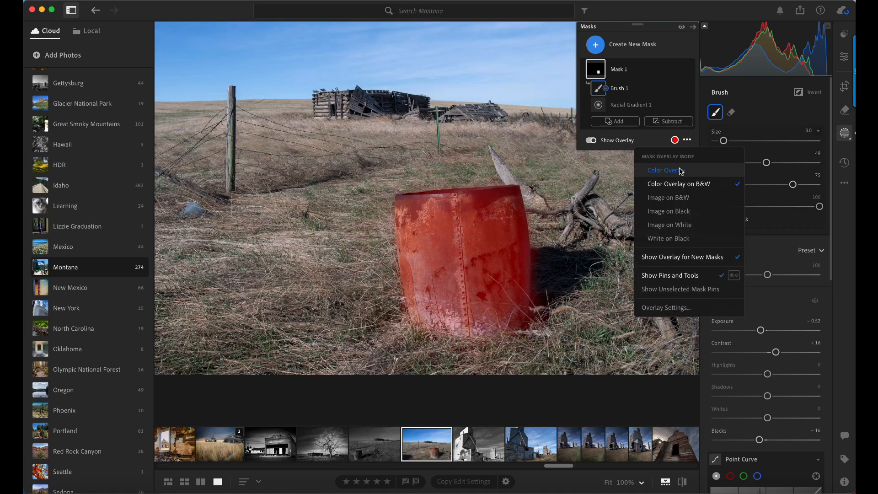
left_click(591, 140)
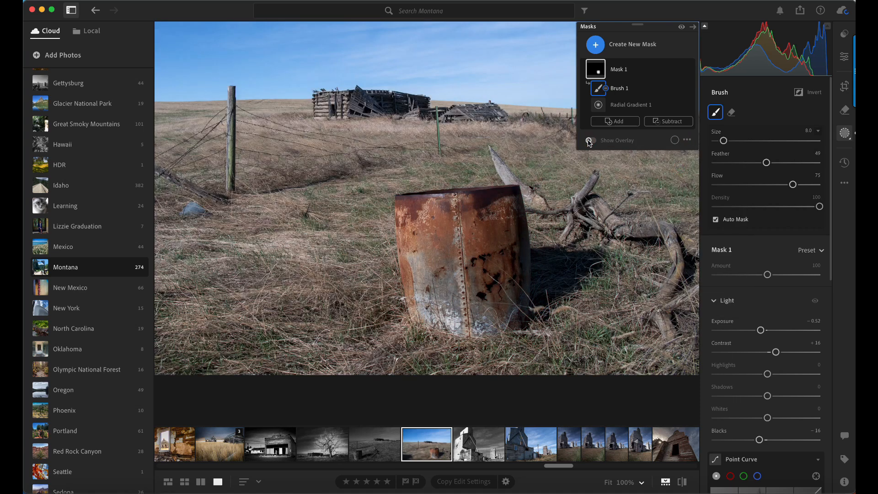
scroll(428, 244, "down", 4)
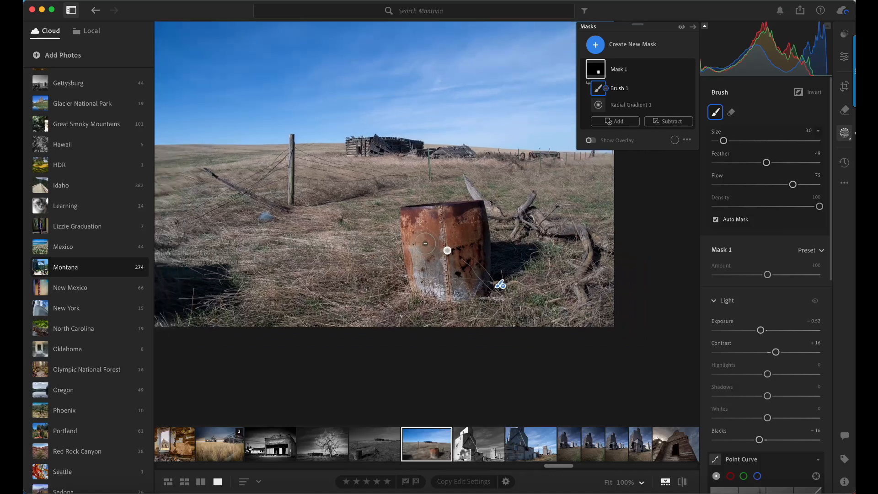